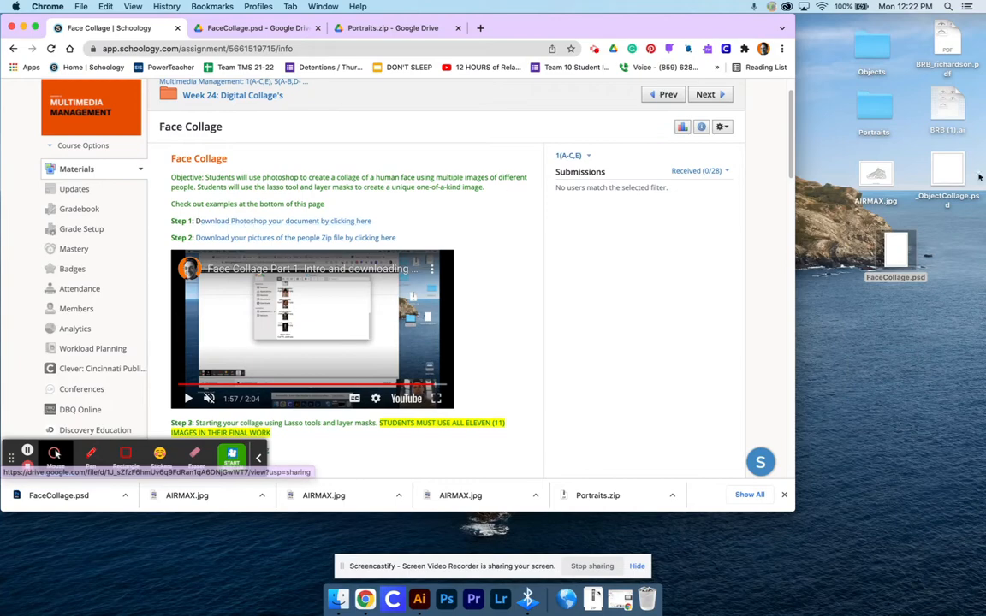
Open FaceCollage.psd in Photoshop and shift the program window aside so the desktop folders are reachable.
double_click(891, 250)
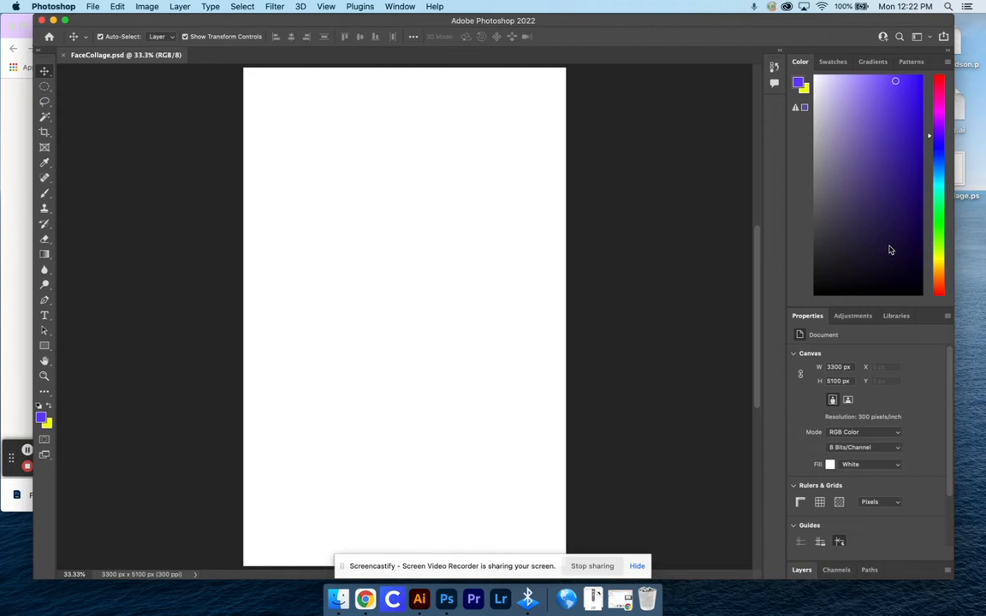
scroll(568, 303, down, 3)
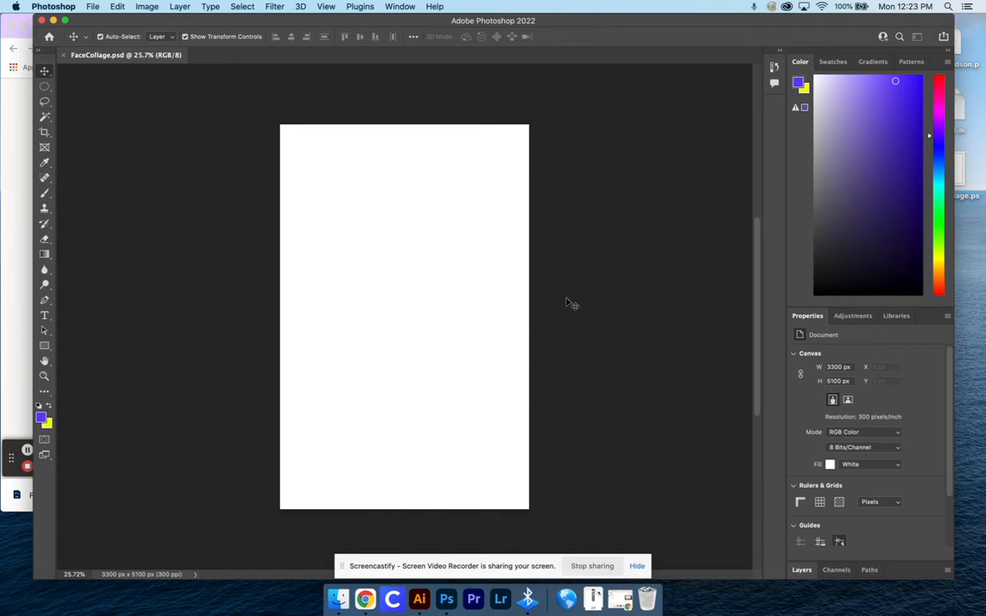
drag(526, 19, 454, 7)
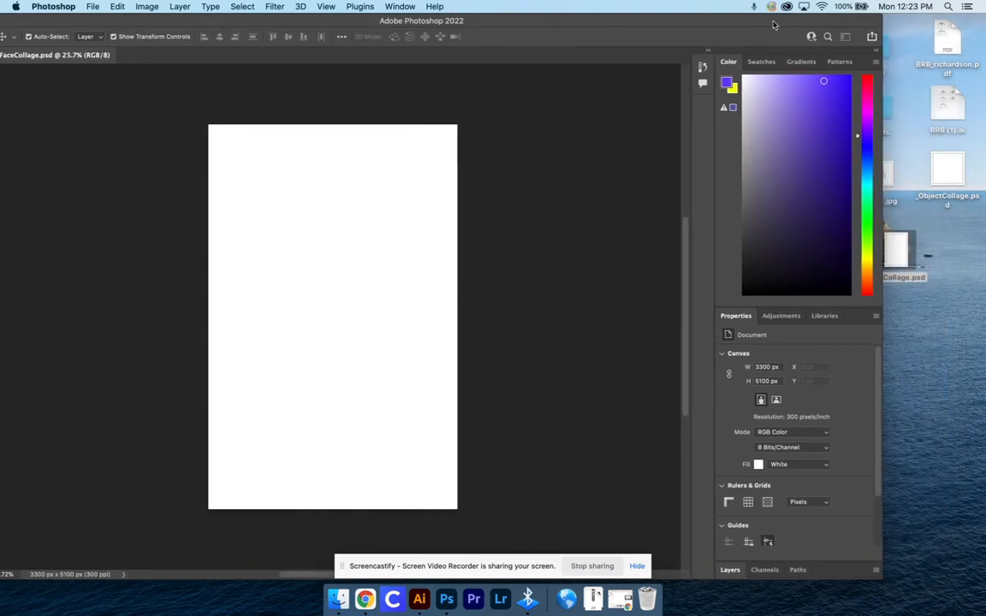
drag(698, 21, 649, 22)
Open the Portraits folder on the desktop and look through its portrait images.
click(875, 109)
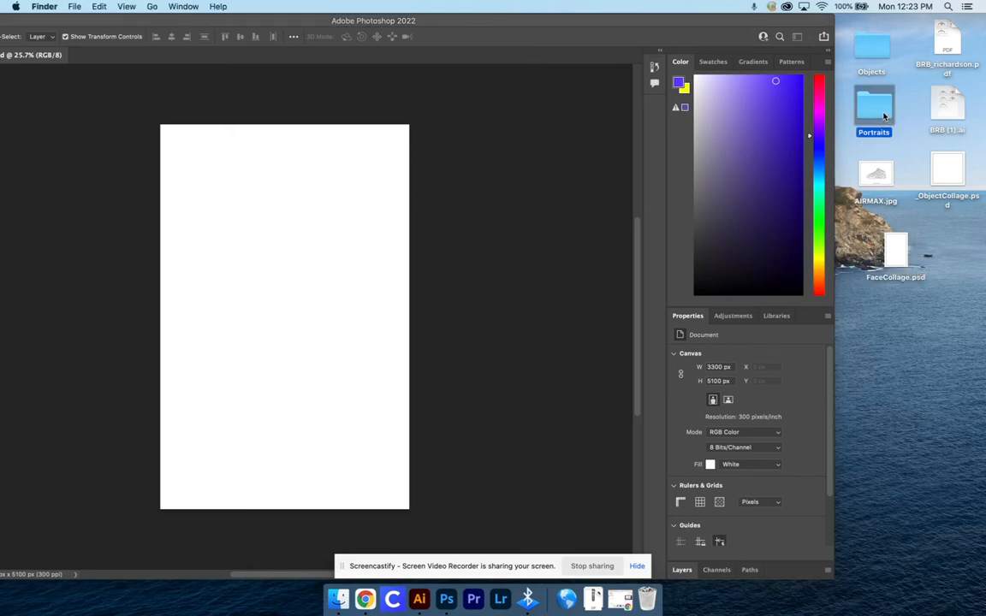
double_click(883, 116)
scroll(543, 121, down, 5)
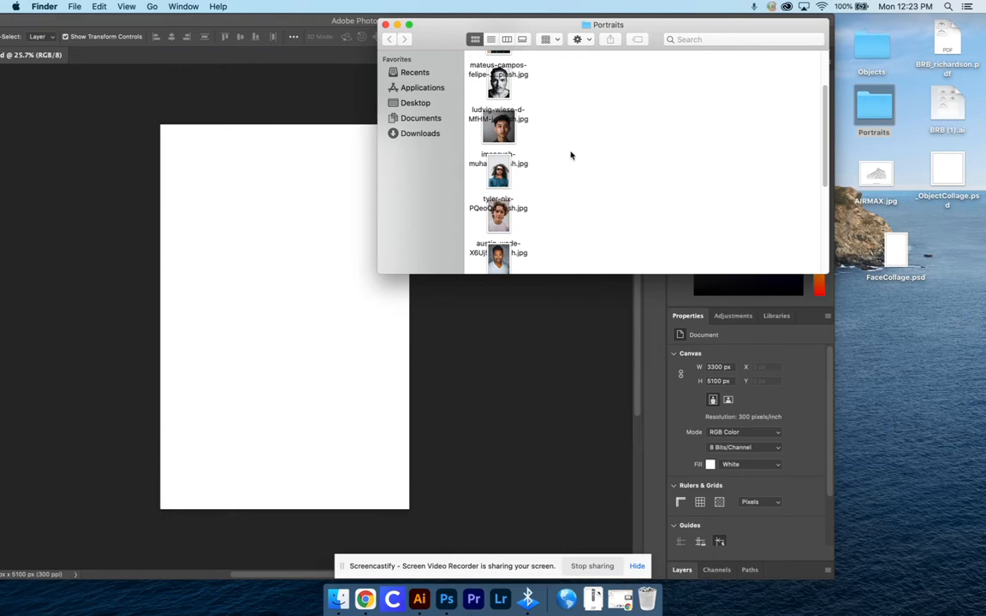
scroll(571, 155, up, 3)
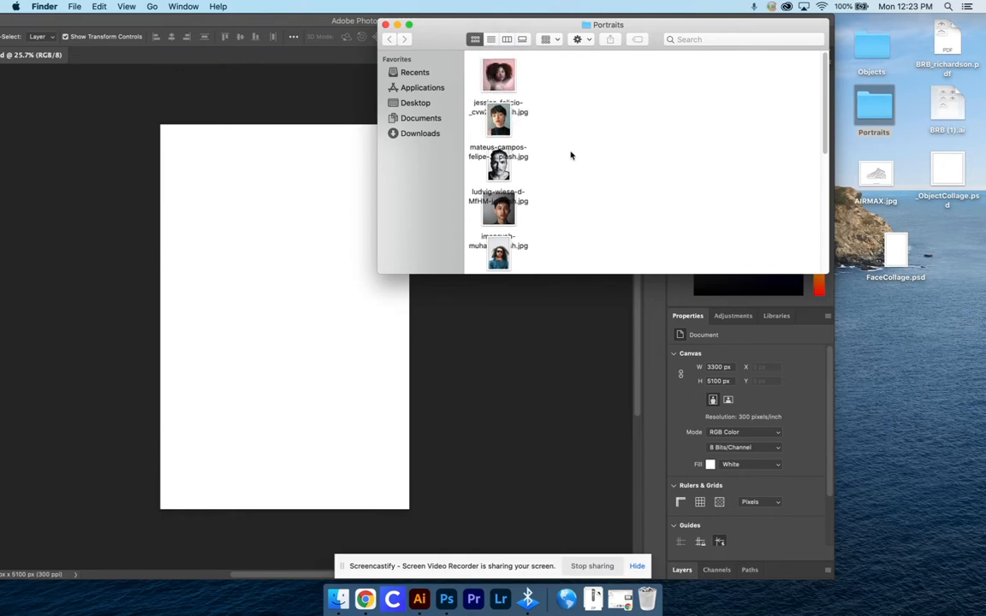
scroll(571, 155, down, 5)
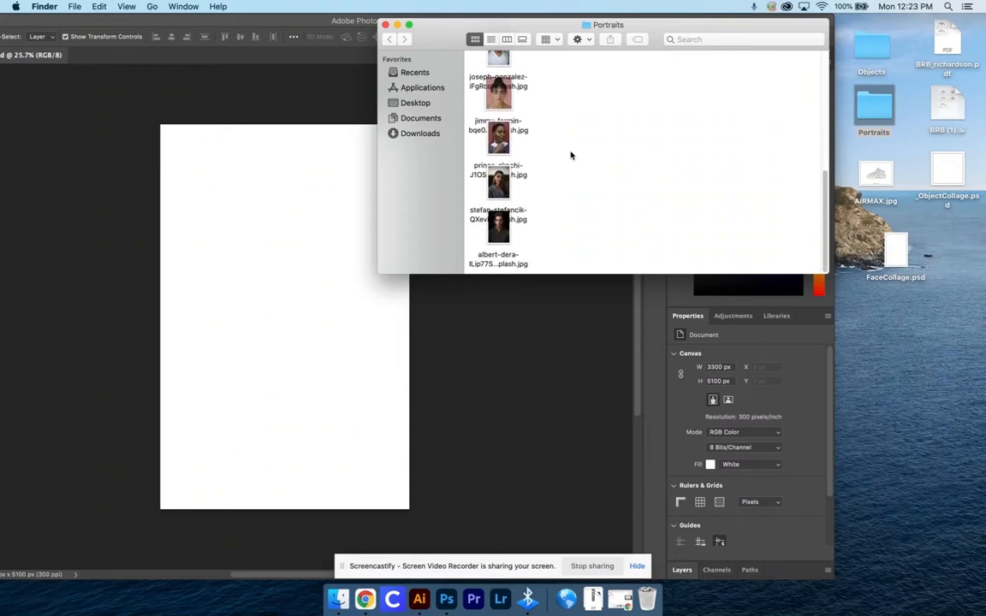
scroll(571, 155, up, 3)
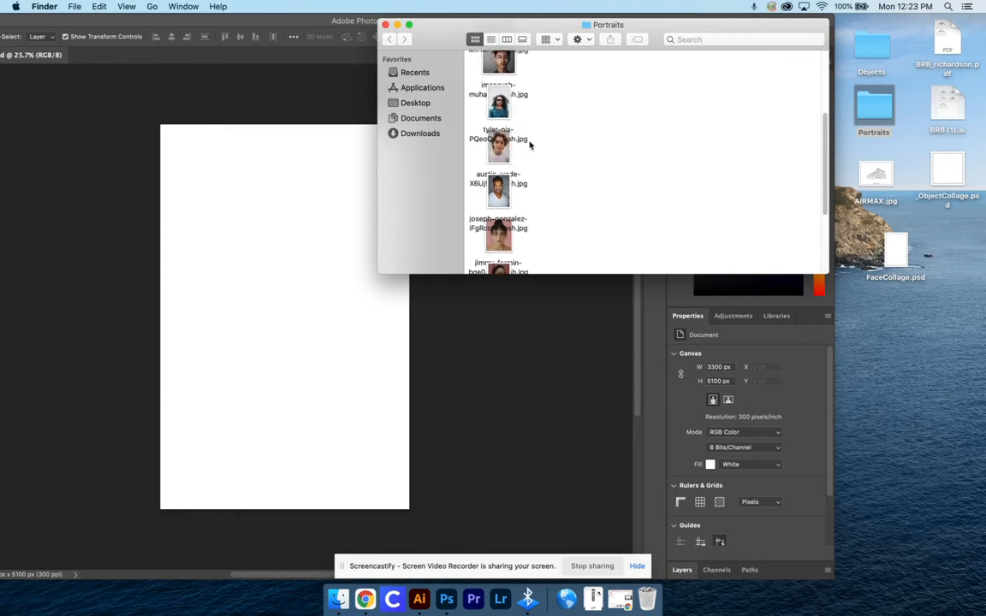
scroll(530, 145, up, 1)
scroll(534, 165, up, 2)
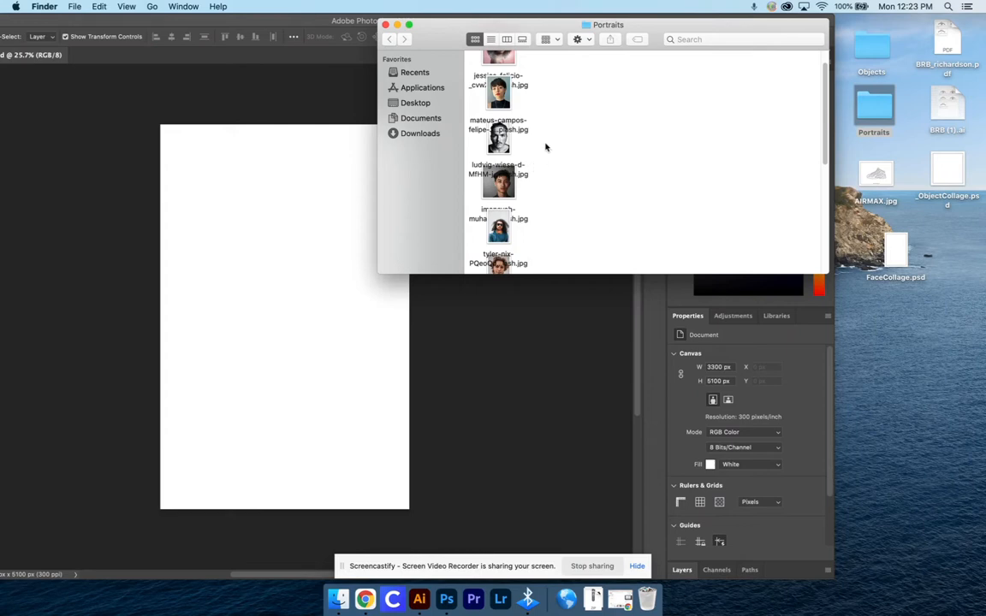
Place the black-and-white portrait of the man with a moustache from the Portraits folder into the FaceCollage document.
click(498, 146)
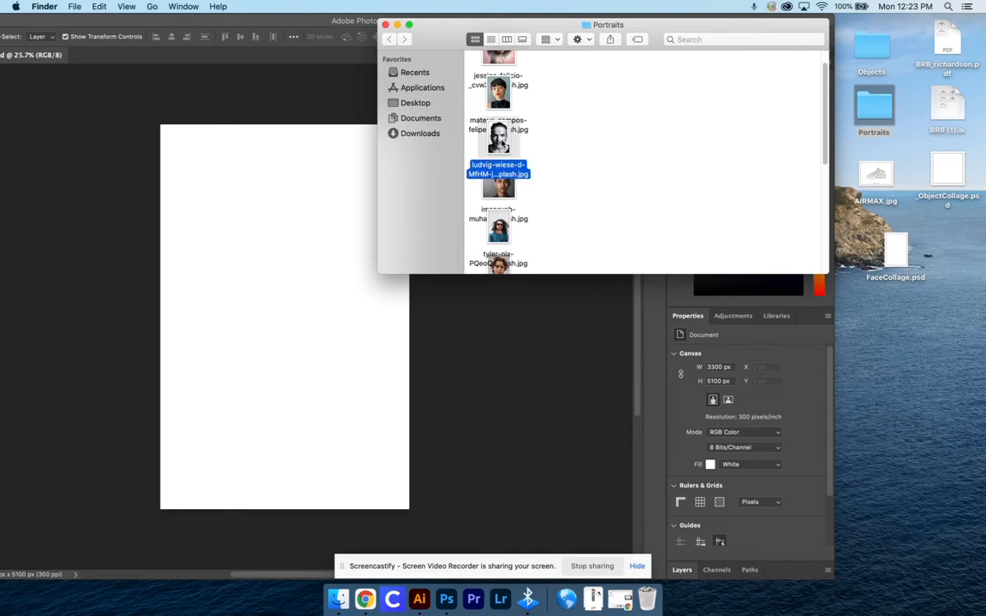
drag(437, 37, 611, 25)
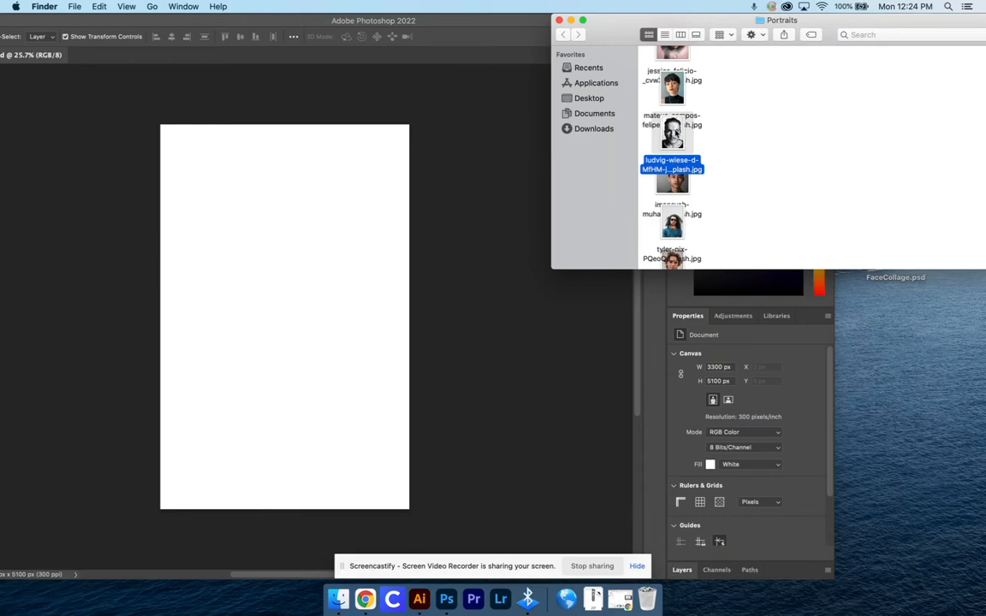
drag(672, 134, 263, 322)
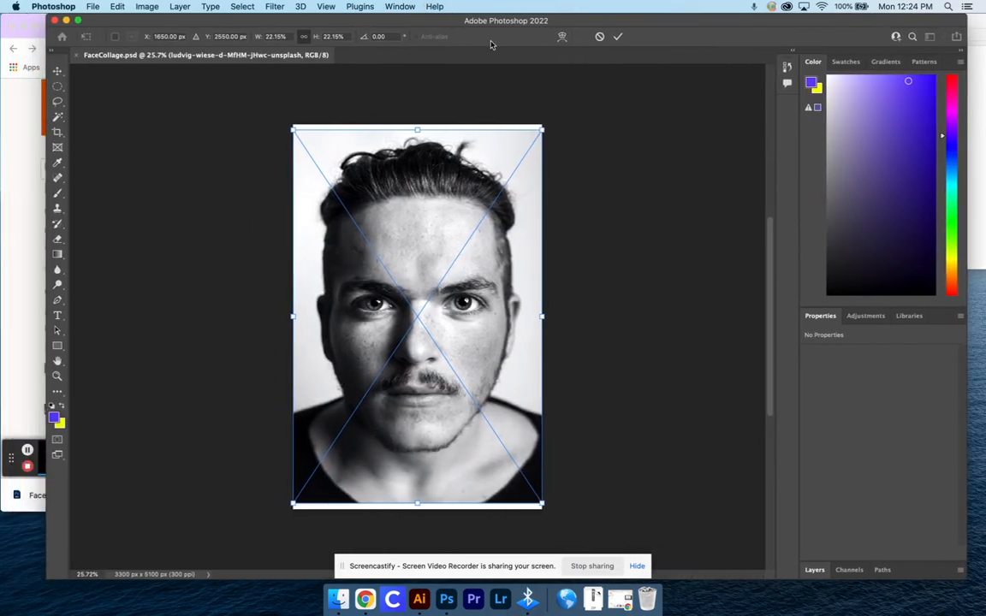
Reduce the placed man's portrait to about 11.4% scale and position it near the middle of the canvas.
drag(548, 135, 600, 81)
drag(442, 270, 433, 312)
drag(561, 120, 401, 359)
drag(331, 457, 399, 308)
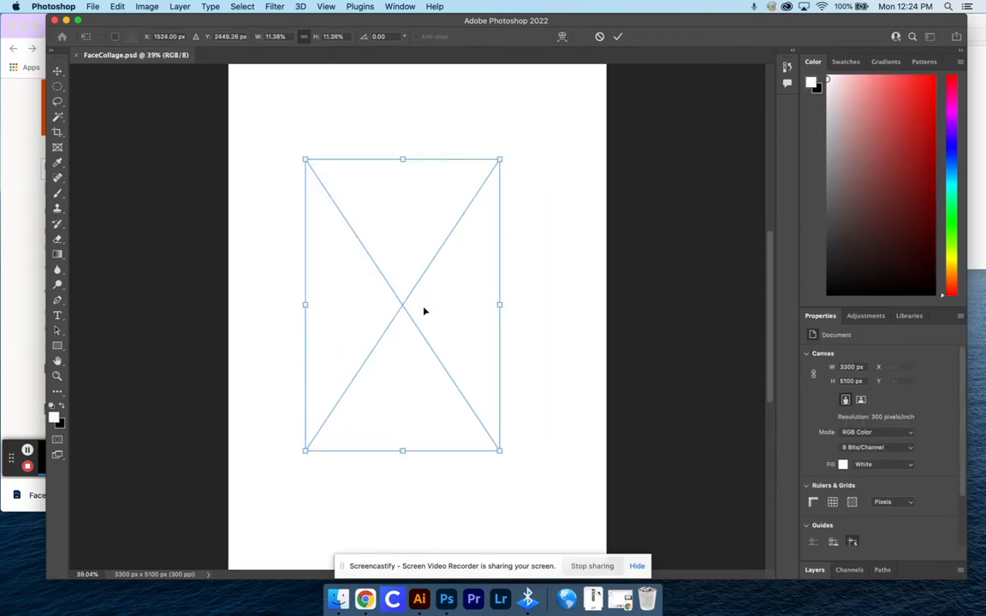
Enlarge the man's portrait to about 24.7%, align its upper edge with the canvas so it fills the page, and commit the placement.
scroll(423, 311, down, 5)
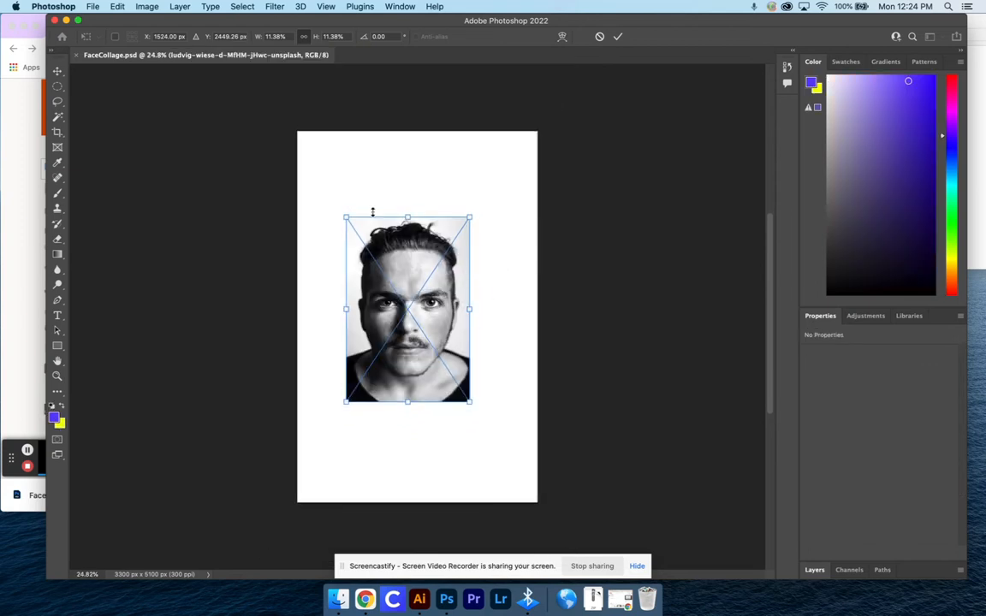
drag(470, 220, 614, 42)
drag(472, 316, 413, 445)
scroll(653, 337, down, 5)
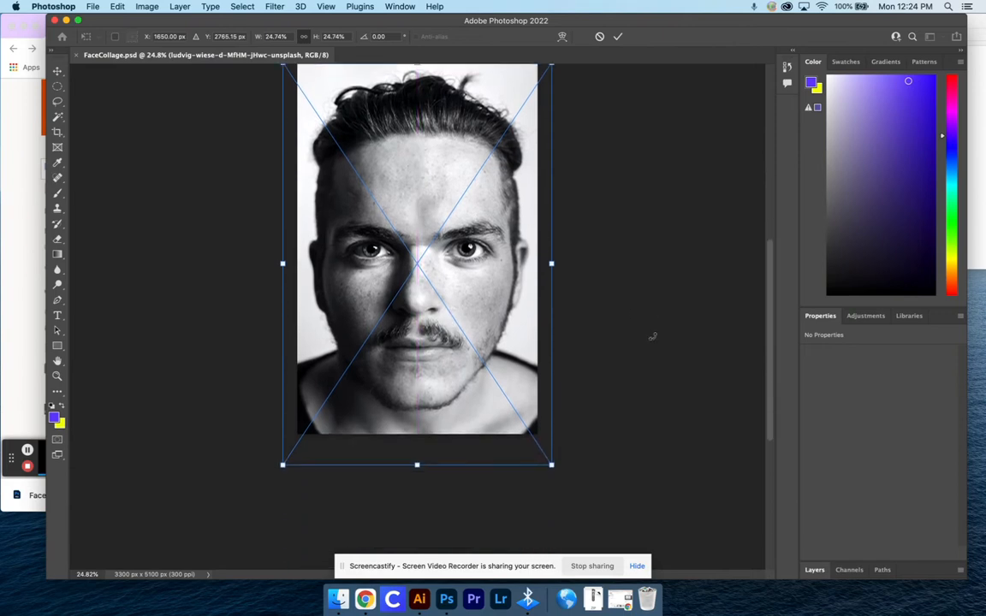
scroll(653, 337, up, 1)
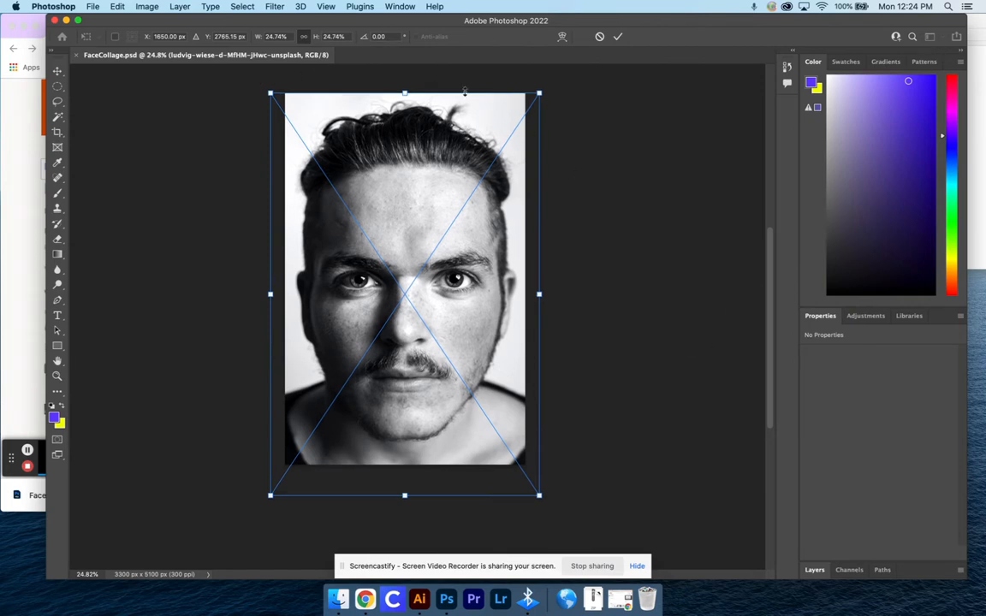
key(Return)
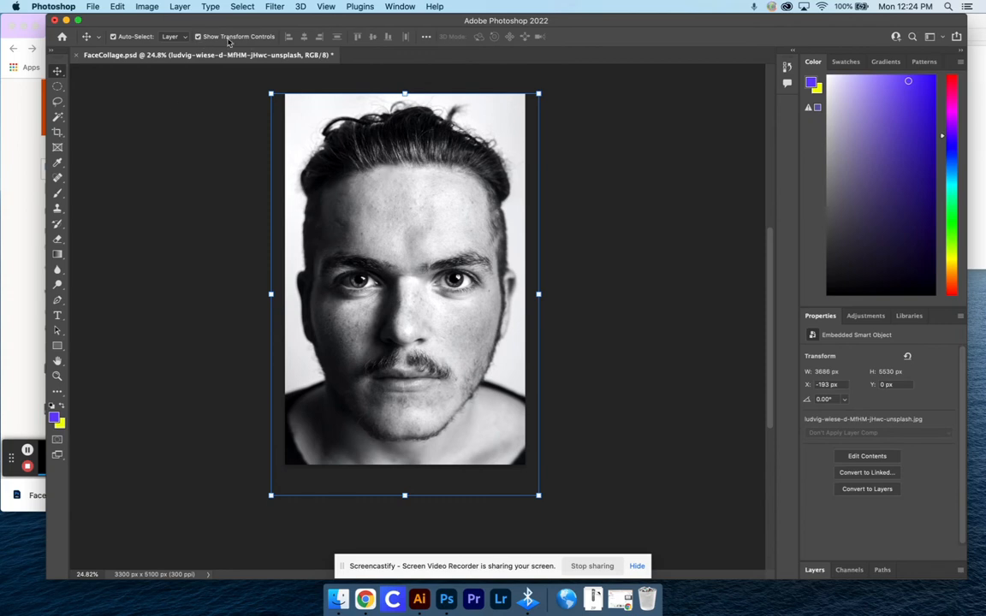
Toggle the transform controls off and on, and enlarge the man's portrait slightly to about 24.9%.
click(197, 37)
click(197, 37)
mouse_move(542, 92)
mouse_down()
mouse_move(484, 153)
mouse_move(532, 84)
mouse_up()
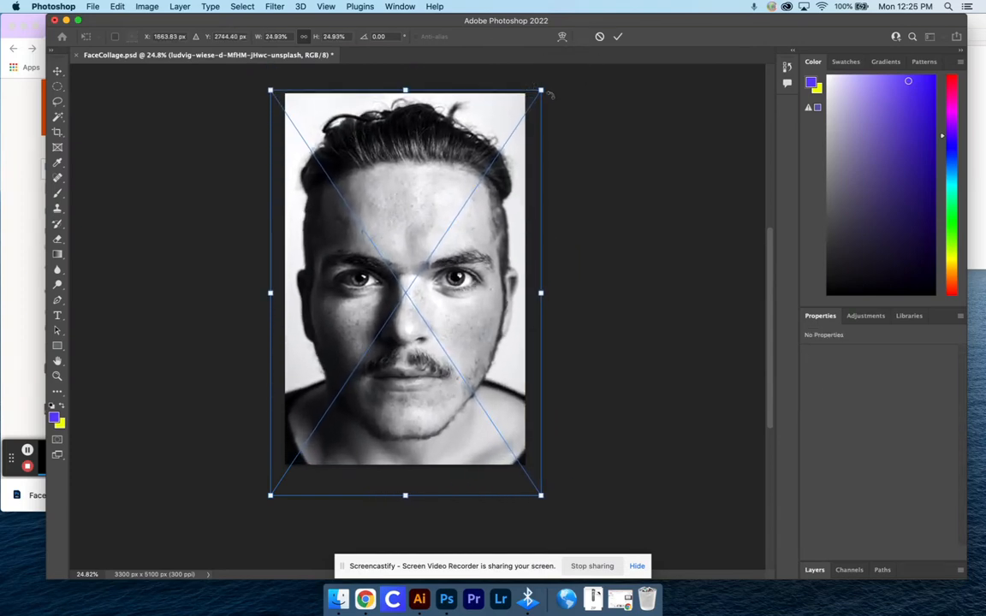
drag(653, 19, 609, 11)
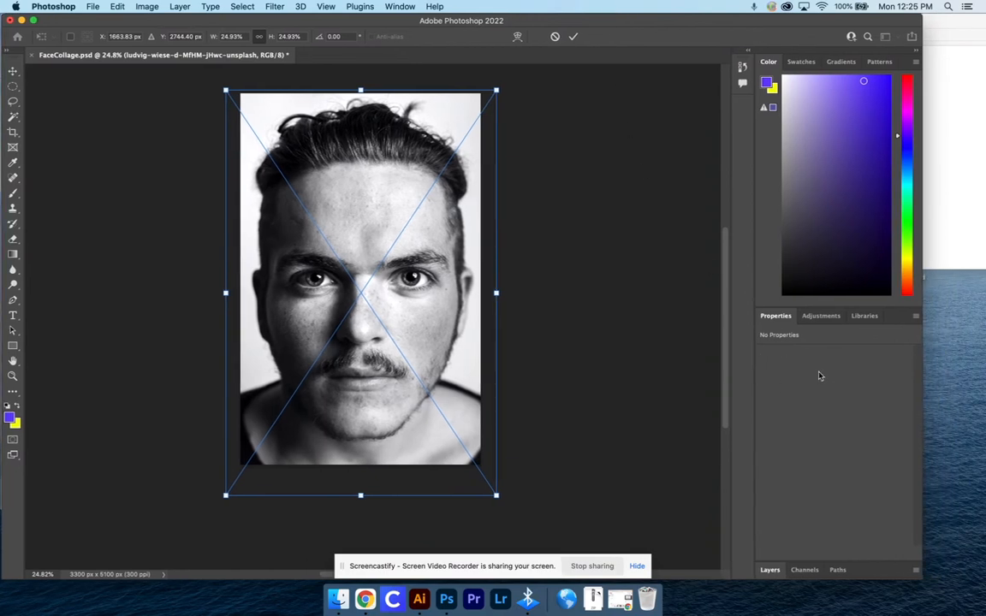
key(Return)
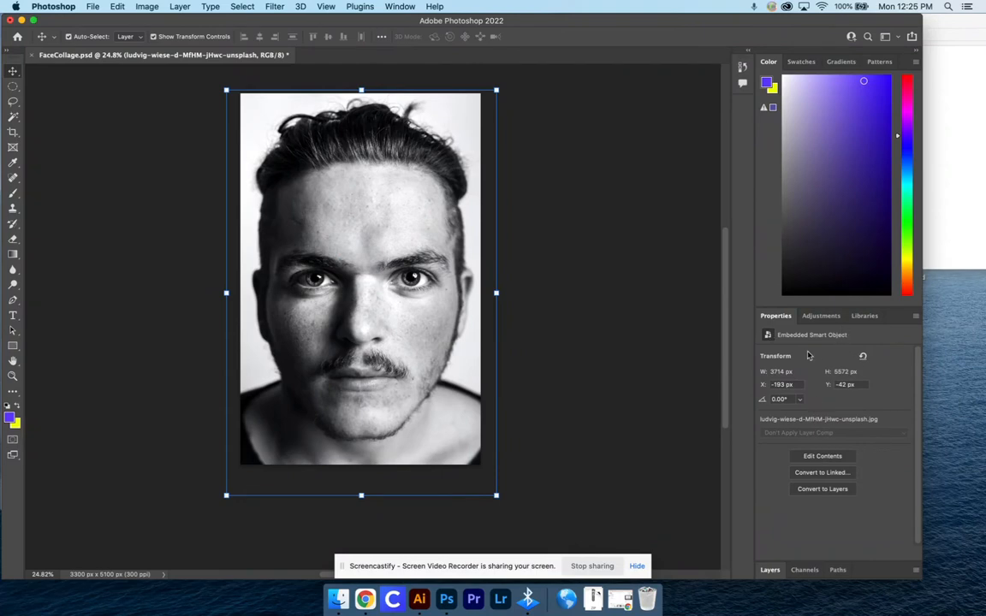
Reset the Essentials workspace and fully lock the man's portrait layer.
click(899, 37)
click(789, 13)
click(518, 42)
click(891, 38)
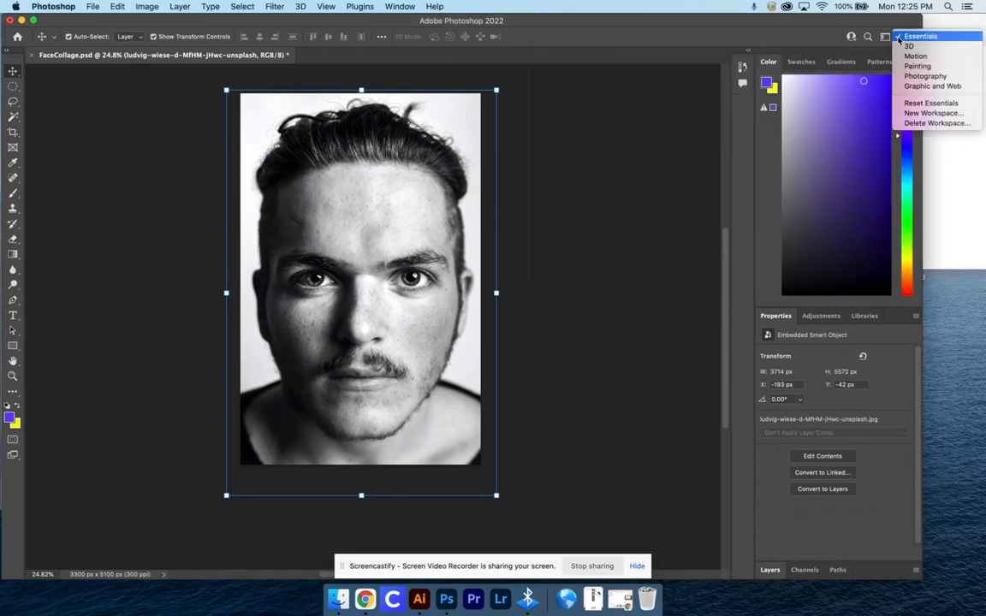
click(914, 104)
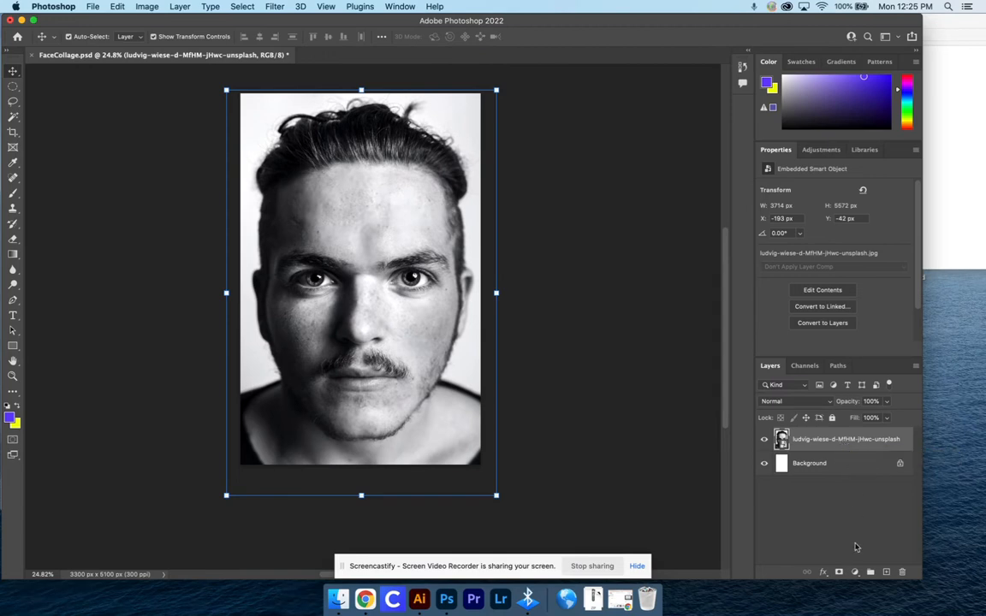
click(832, 418)
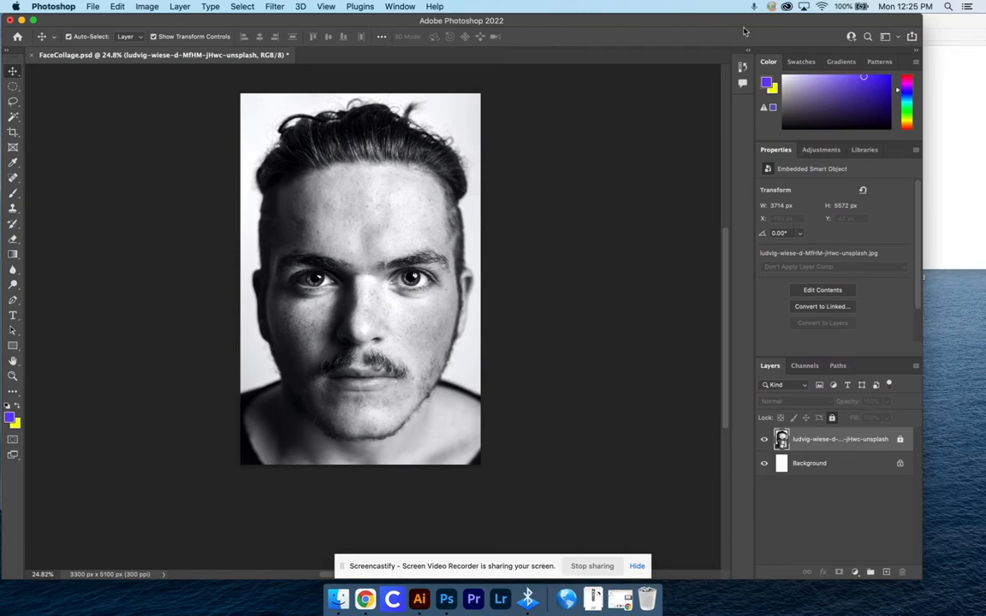
Place the portrait of the short-haired woman with red lips from the Portraits folder into the FaceCollage document.
click(937, 26)
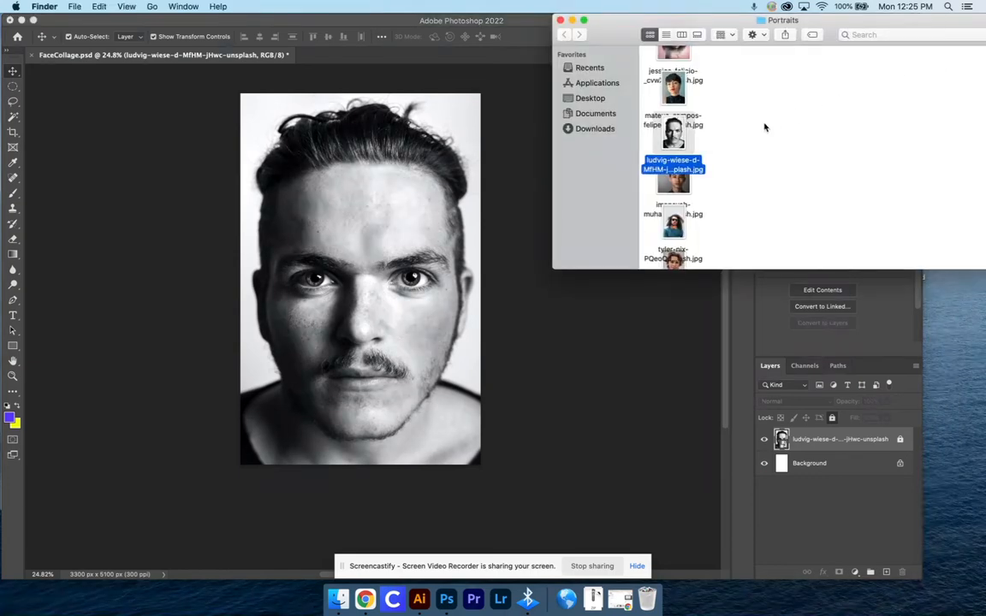
scroll(752, 113, up, 1)
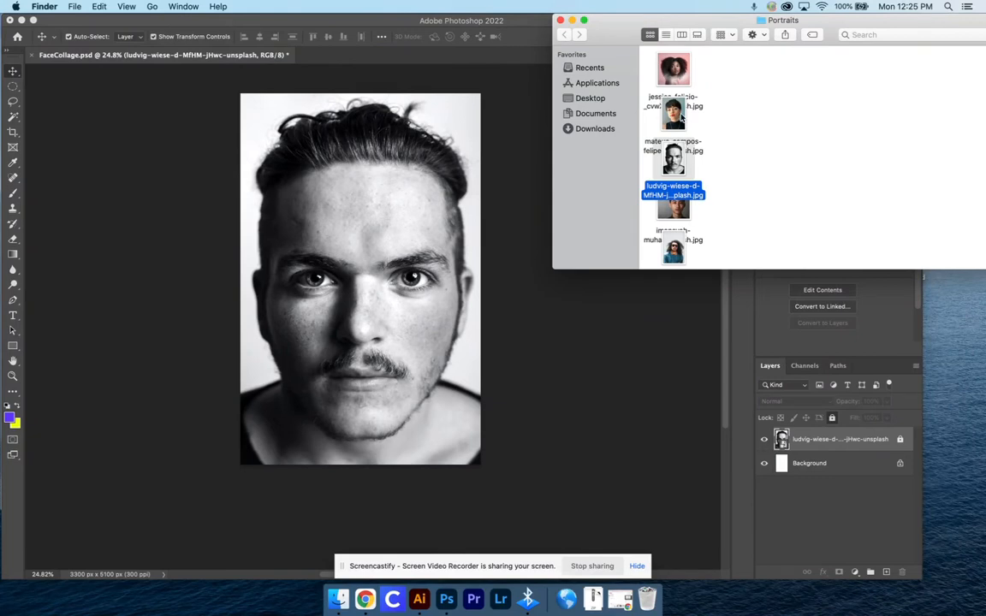
click(680, 120)
drag(680, 120, 339, 253)
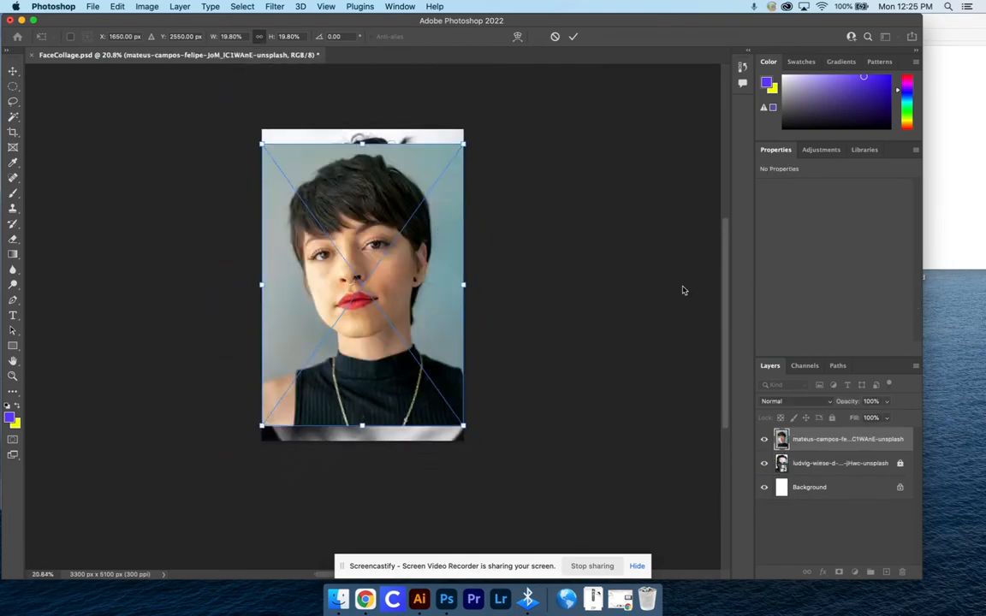
Enlarge the woman's portrait to about 27.3% and move it down so her lips sit near the man's mouth.
drag(464, 144, 562, 54)
drag(381, 274, 358, 343)
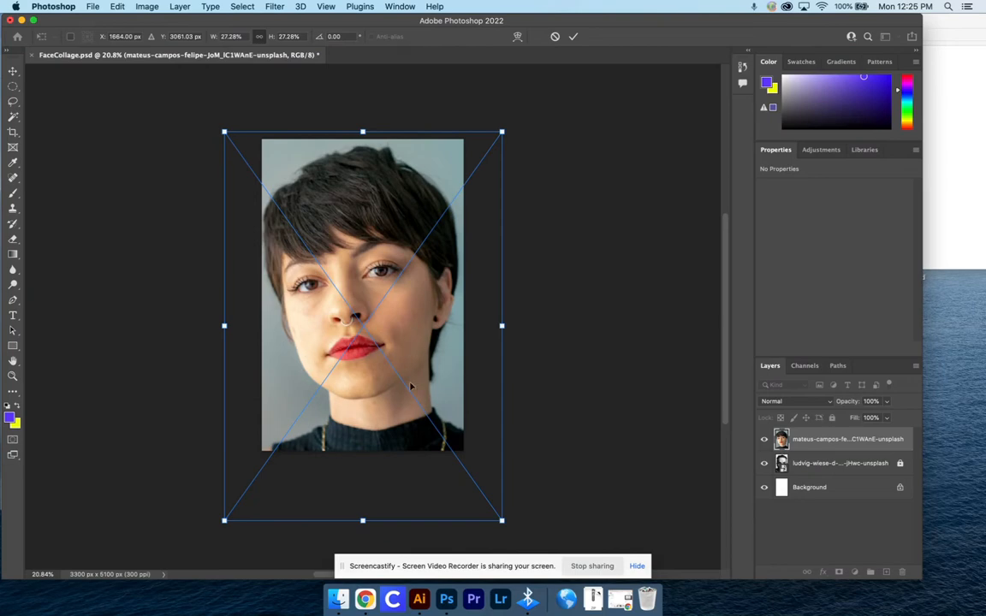
mouse_move(369, 329)
mouse_down()
mouse_move(532, 323)
mouse_move(378, 382)
mouse_move(382, 343)
mouse_up()
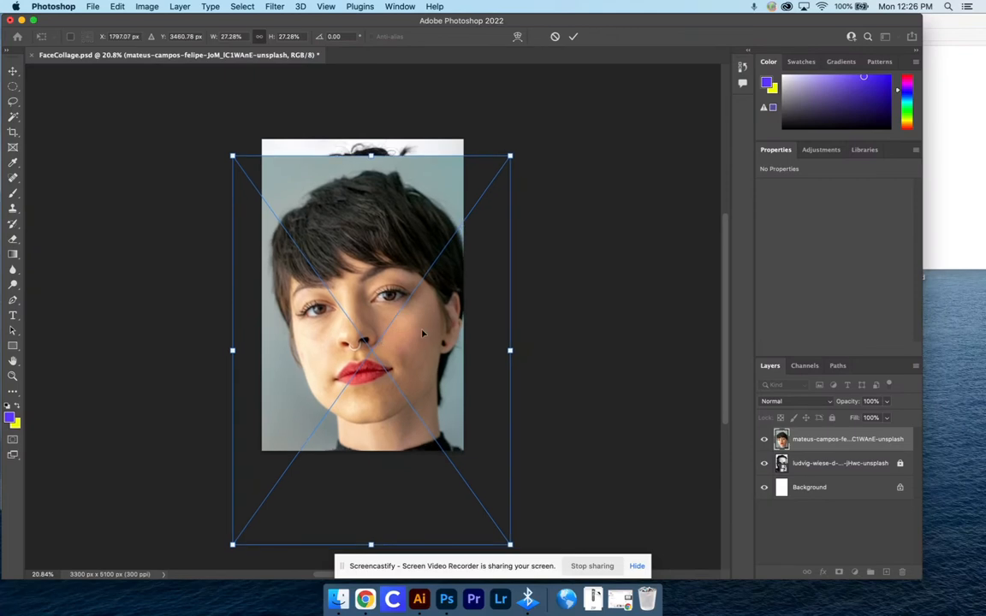
Outline the woman's lips with the Lasso tool and add a layer mask that keeps only the selected area.
click(13, 102)
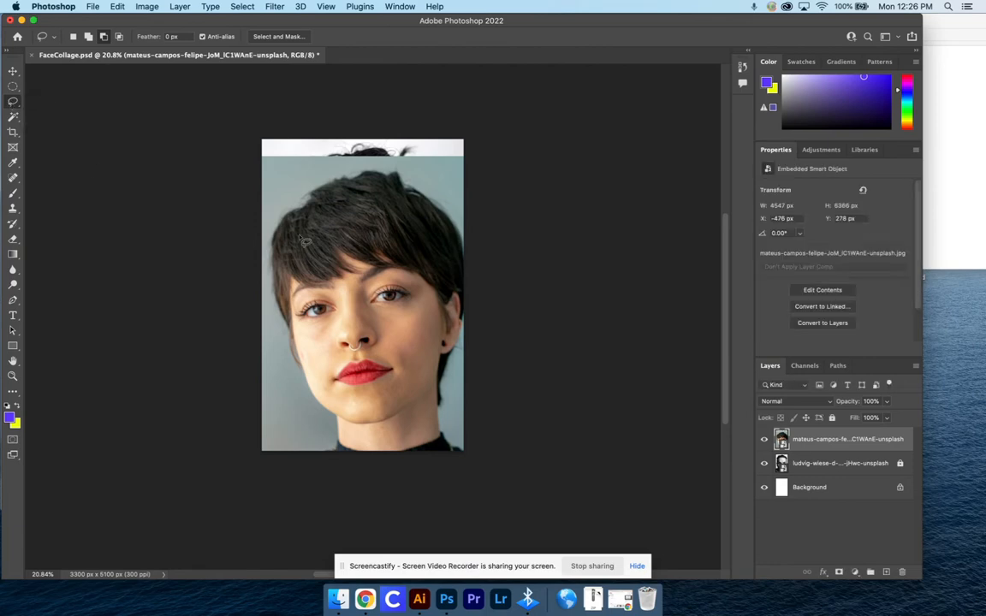
scroll(368, 309, down, 4)
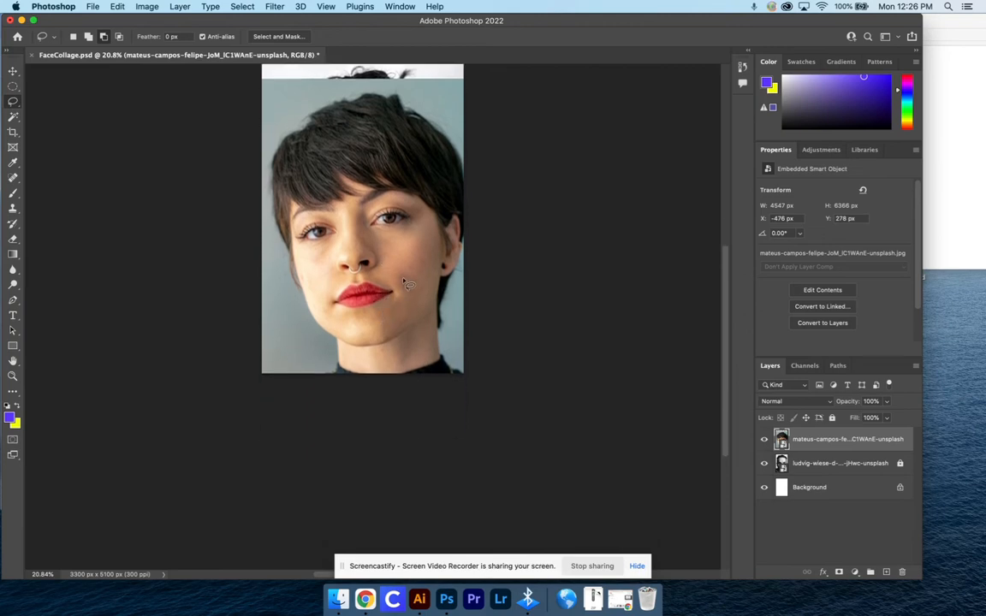
mouse_move(398, 286)
mouse_down()
mouse_move(336, 285)
mouse_move(326, 313)
mouse_move(338, 320)
mouse_move(402, 295)
mouse_up()
click(840, 573)
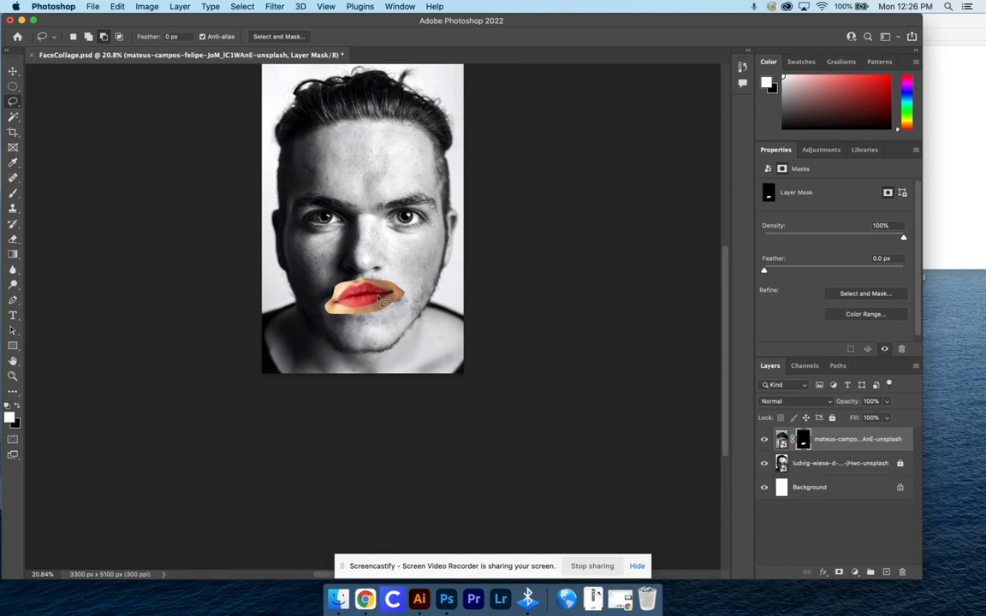
Enlarge the masked lips to about 130% and position them over the man's mouth.
click(12, 71)
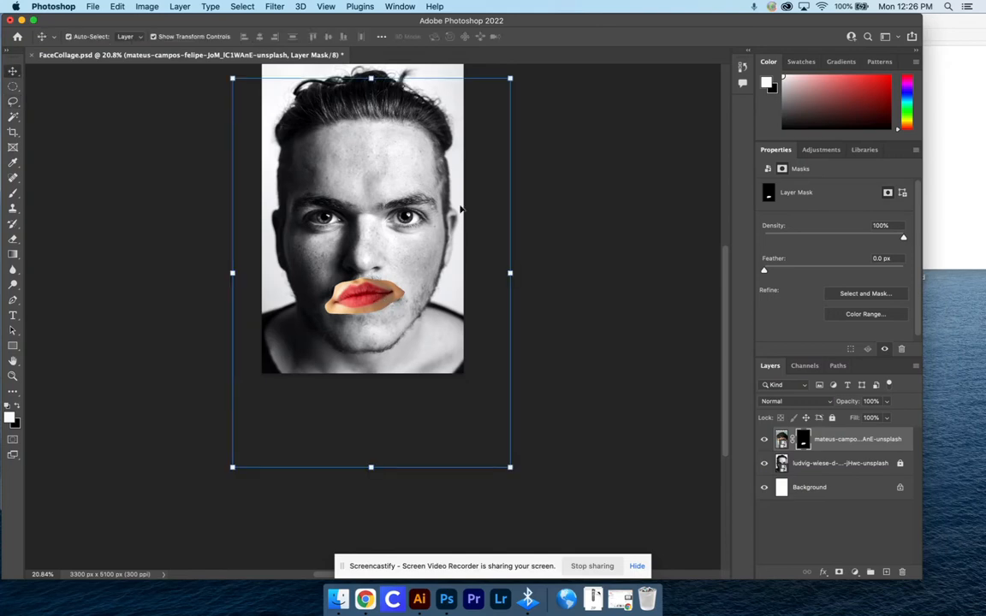
drag(510, 77, 594, 34)
drag(390, 272, 353, 328)
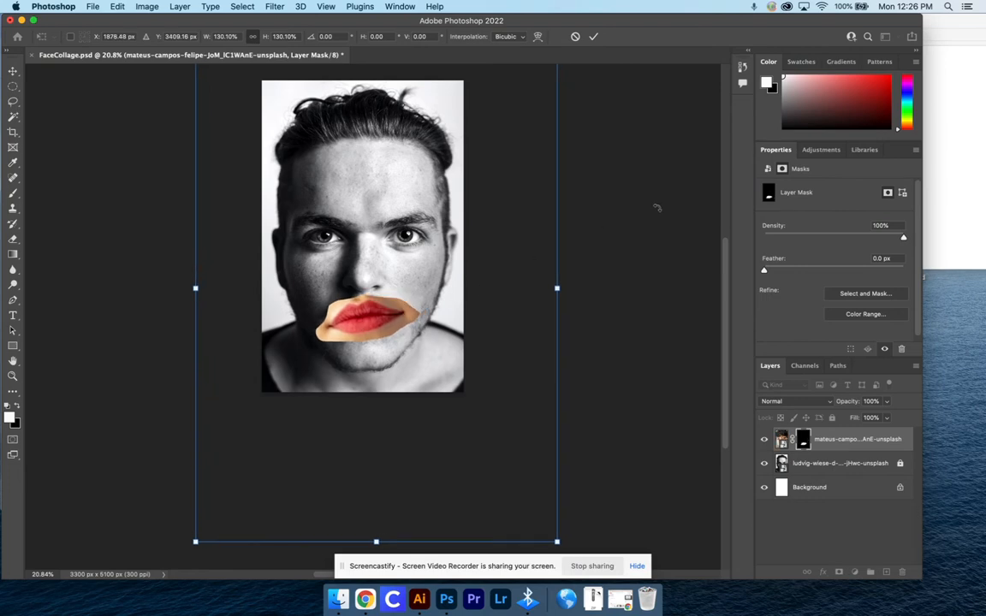
Rotate the masked lips about 12.5°, enlarge them to about 178%, and reposition them over the man's mouth.
scroll(638, 172, up, 5)
drag(557, 111, 611, 176)
mouse_move(351, 398)
mouse_down()
mouse_move(366, 403)
mouse_move(359, 406)
mouse_up()
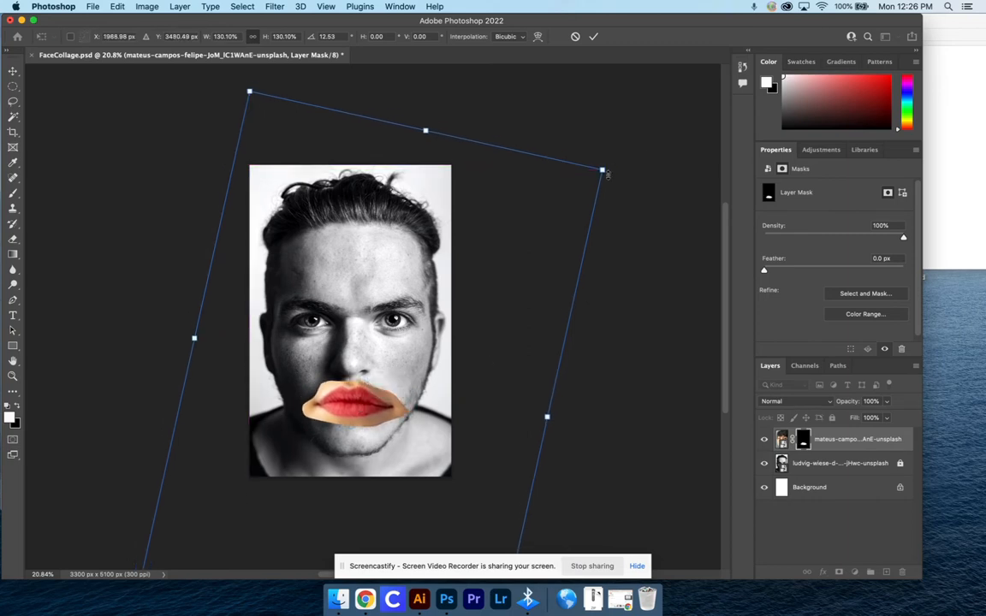
drag(625, 155, 795, 41)
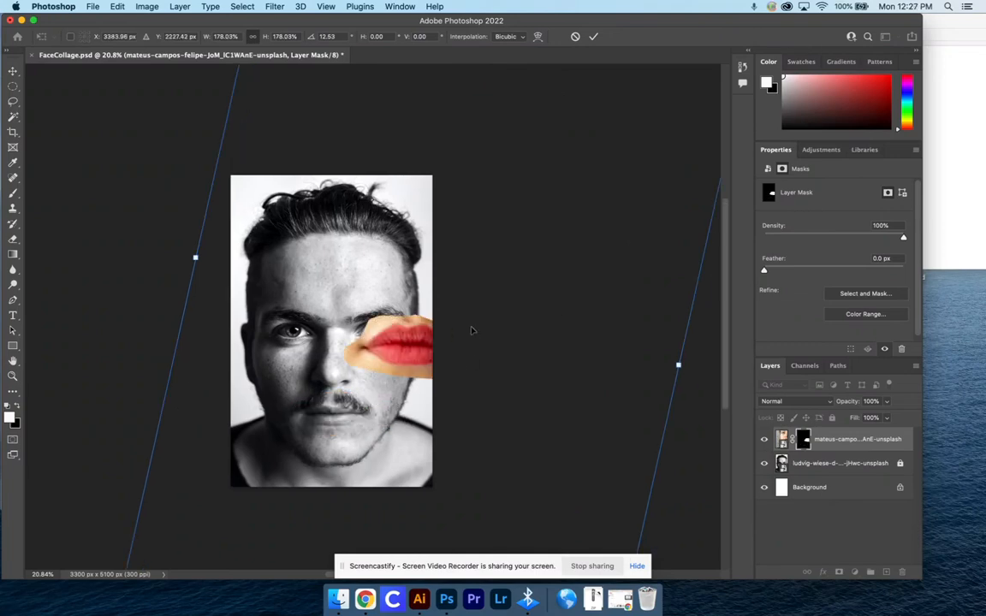
drag(415, 348, 338, 424)
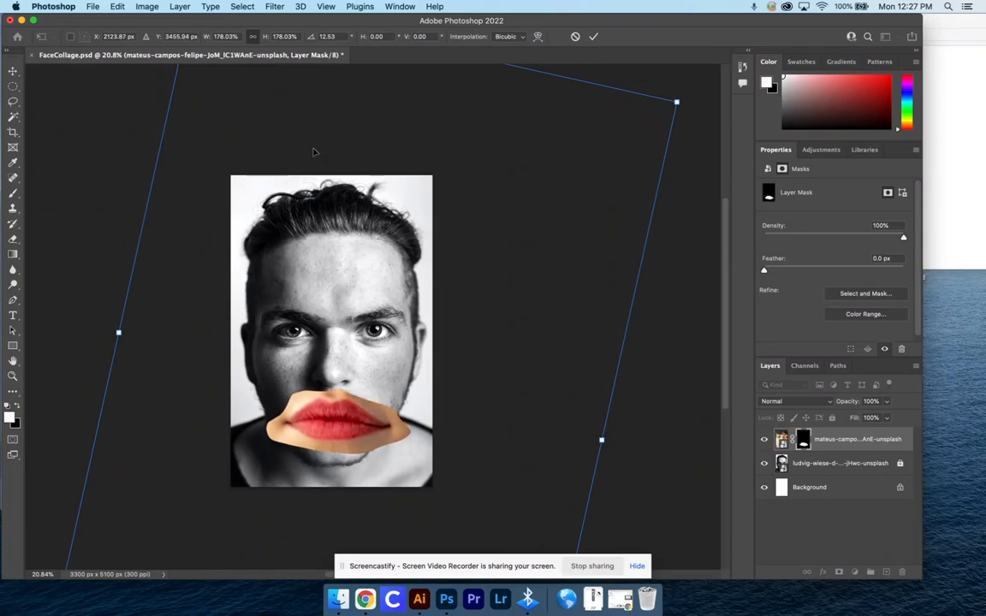
key(Return)
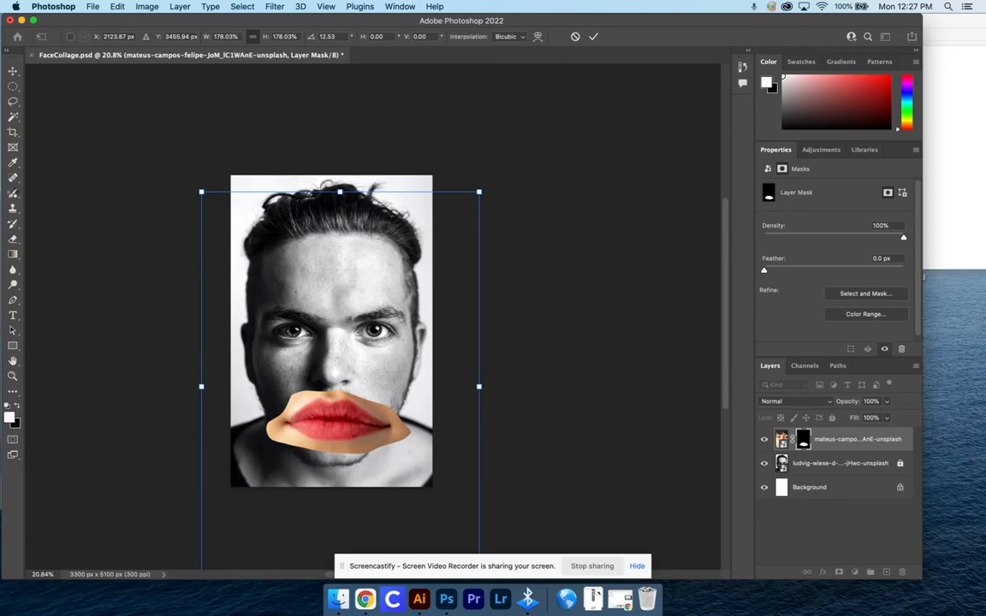
Set up the Brush tool with a hard edge, a size of 124 px and 100% flow.
click(13, 195)
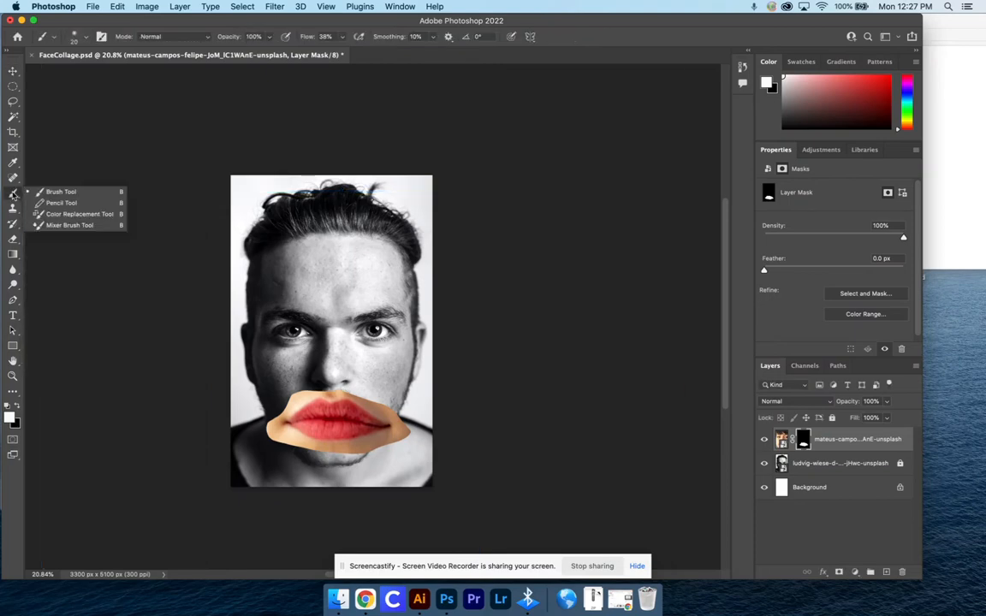
click(87, 38)
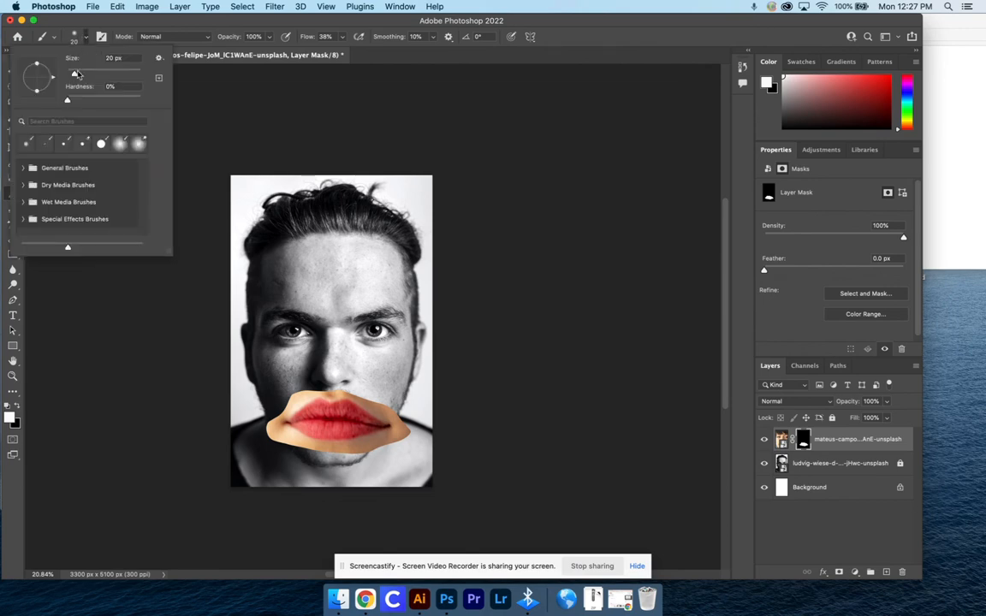
drag(69, 102, 156, 107)
click(242, 101)
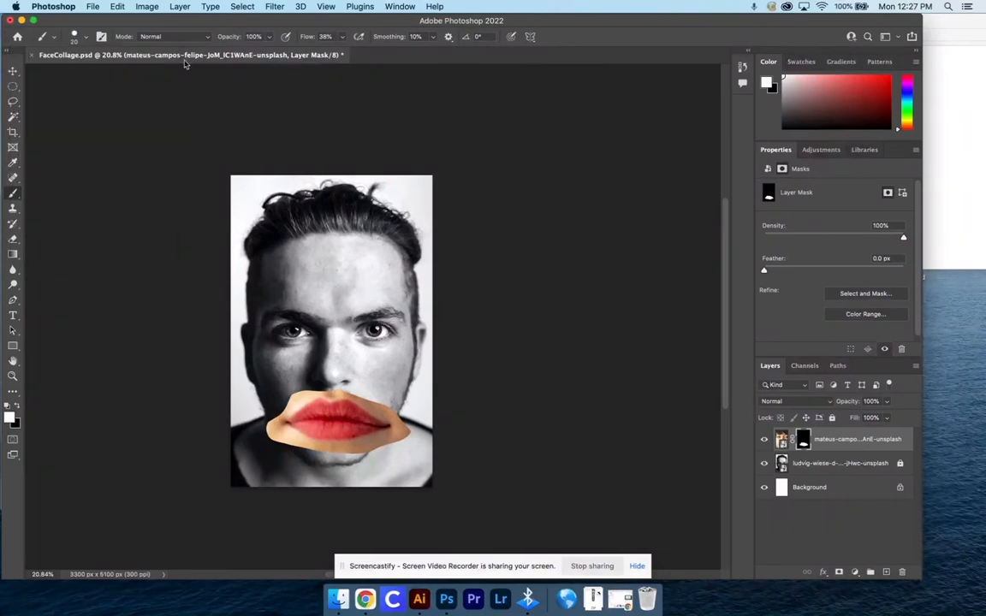
click(86, 37)
drag(71, 74, 104, 76)
click(216, 90)
click(343, 36)
drag(344, 53, 417, 55)
click(432, 106)
Paint white on the lips' layer mask beyond the right corner of the mouth to reveal more of the woman's skin.
drag(410, 430, 411, 445)
scroll(385, 384, up, 5)
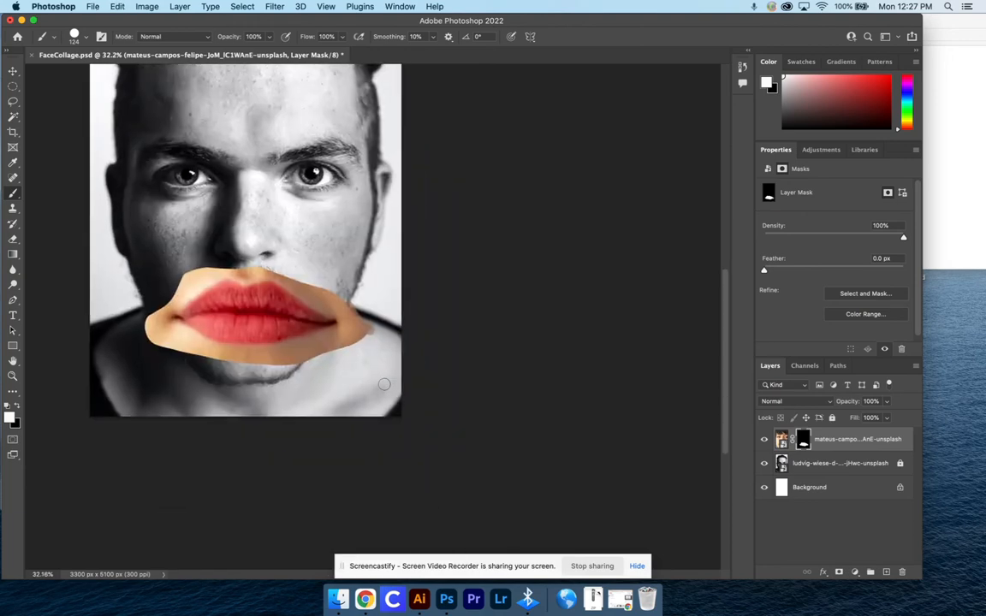
scroll(352, 348, up, 5)
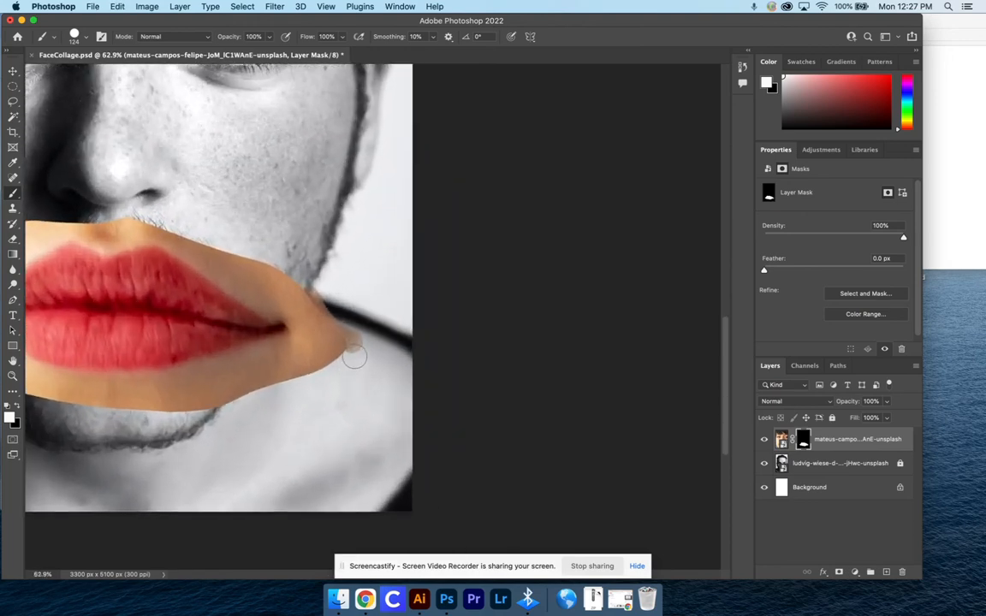
scroll(354, 358, up, 1)
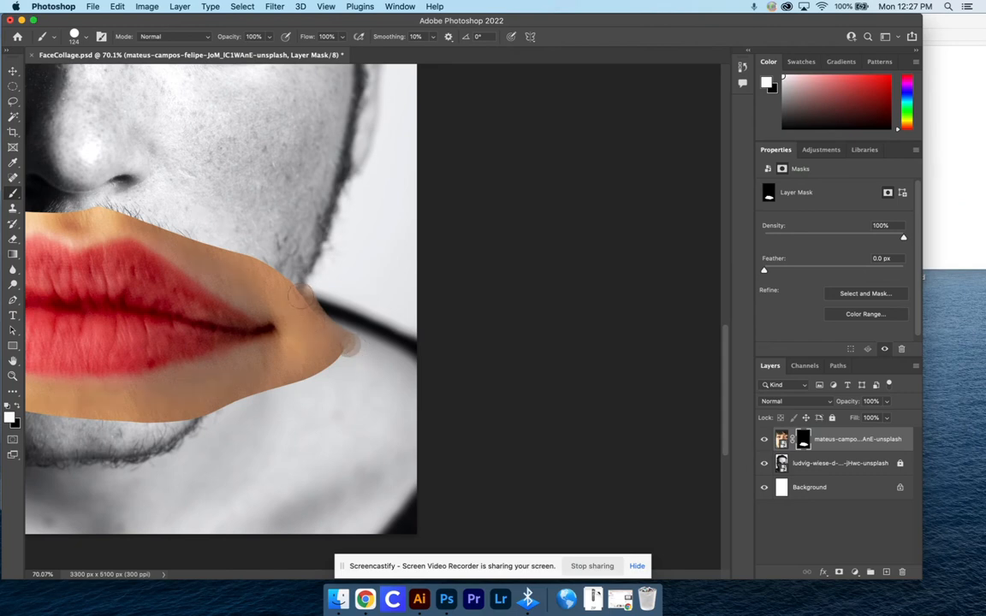
drag(355, 338, 318, 280)
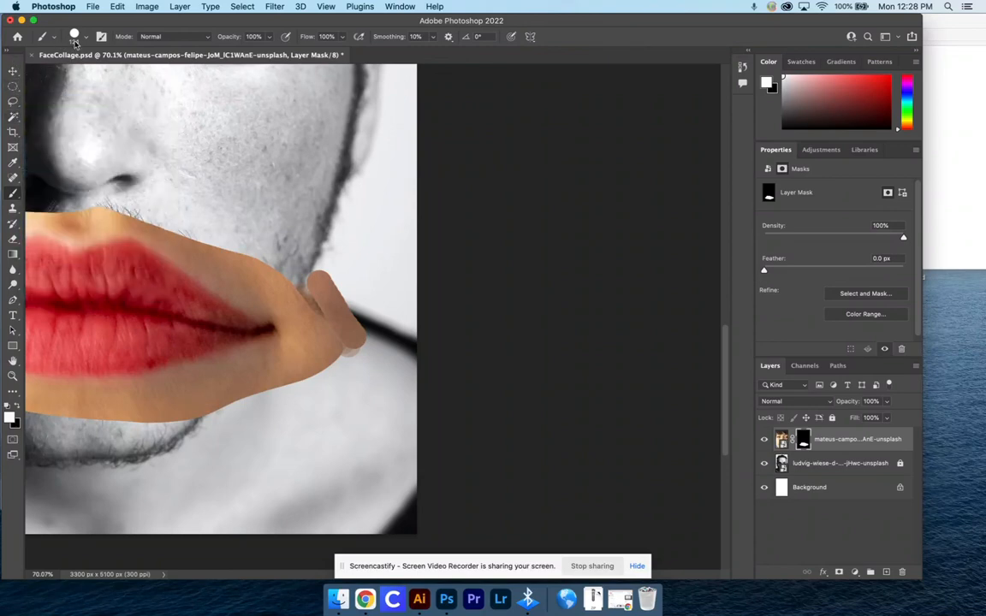
Paint black on the lips' layer mask around the outer edges to trim away the surplus skin at both mouth corners.
key(x)
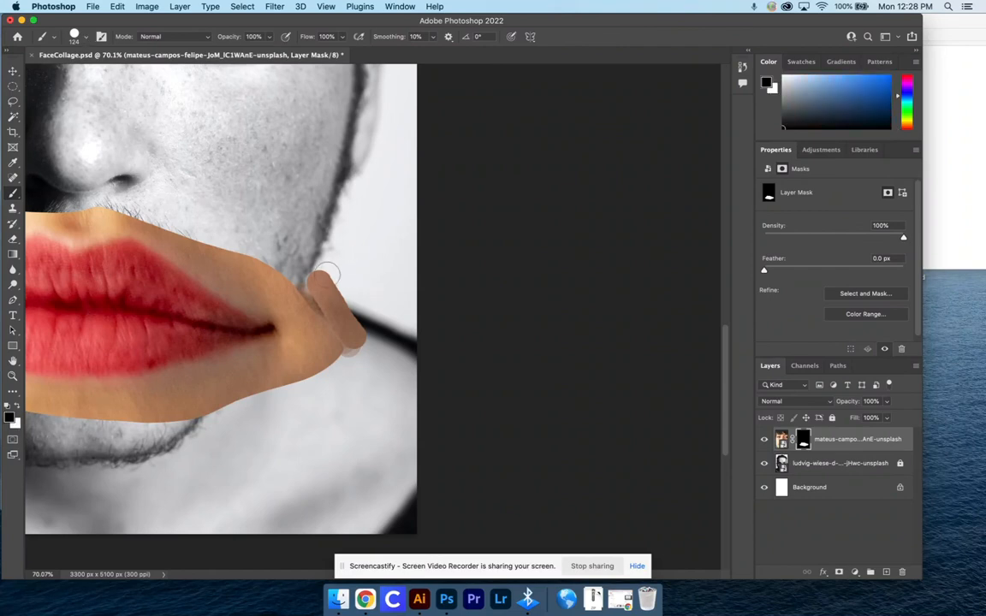
mouse_move(295, 247)
mouse_down()
mouse_move(367, 351)
mouse_move(304, 295)
mouse_move(279, 248)
mouse_move(282, 265)
mouse_move(356, 358)
mouse_move(225, 236)
mouse_move(188, 233)
mouse_move(86, 177)
mouse_up()
scroll(137, 227, down, 5)
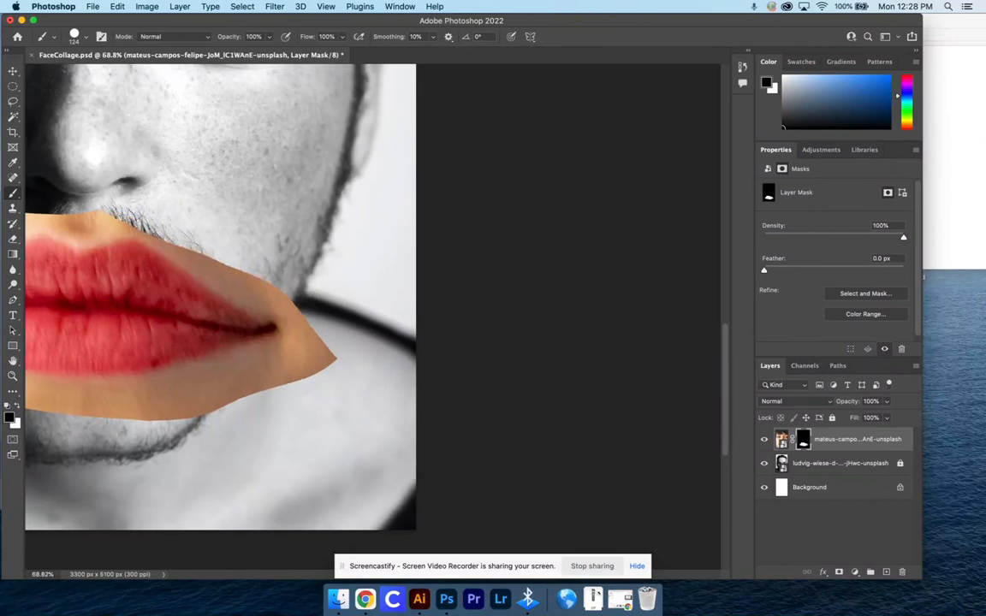
scroll(137, 225, left, 2)
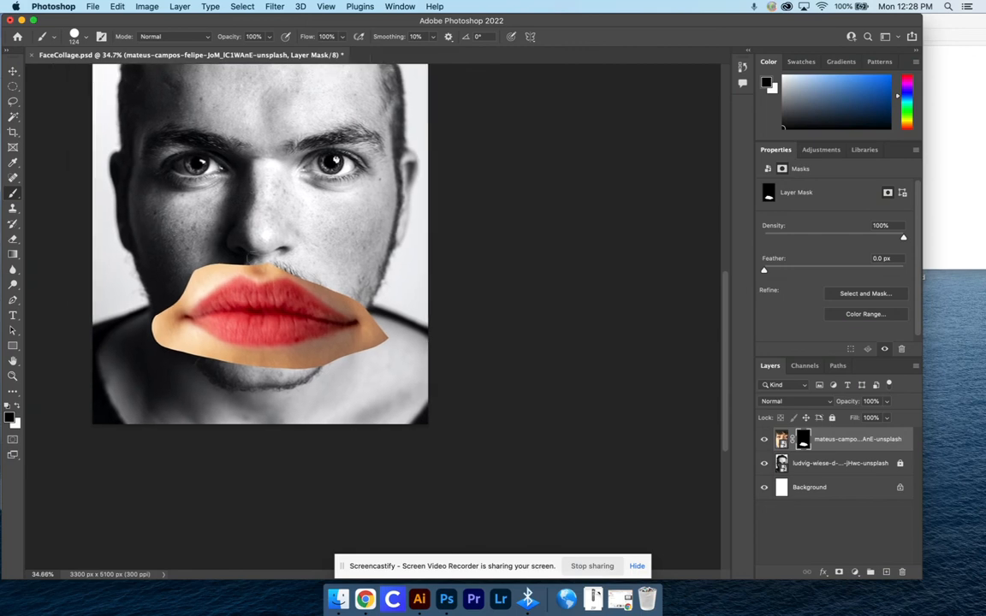
mouse_move(234, 258)
mouse_down()
mouse_move(177, 282)
mouse_move(237, 259)
mouse_up()
mouse_move(137, 295)
mouse_down()
mouse_move(155, 341)
mouse_move(172, 346)
mouse_up()
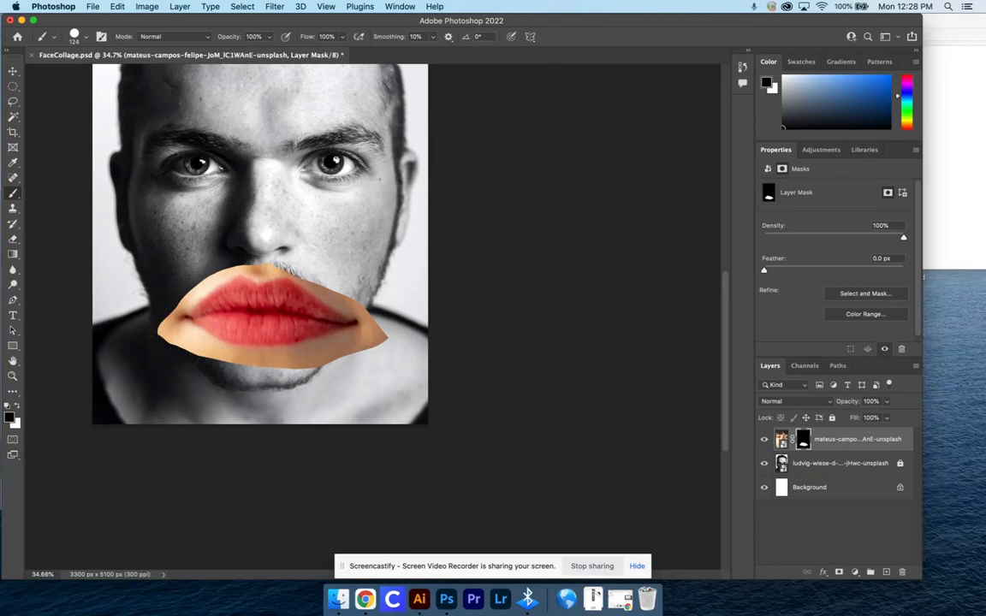
drag(385, 336, 376, 363)
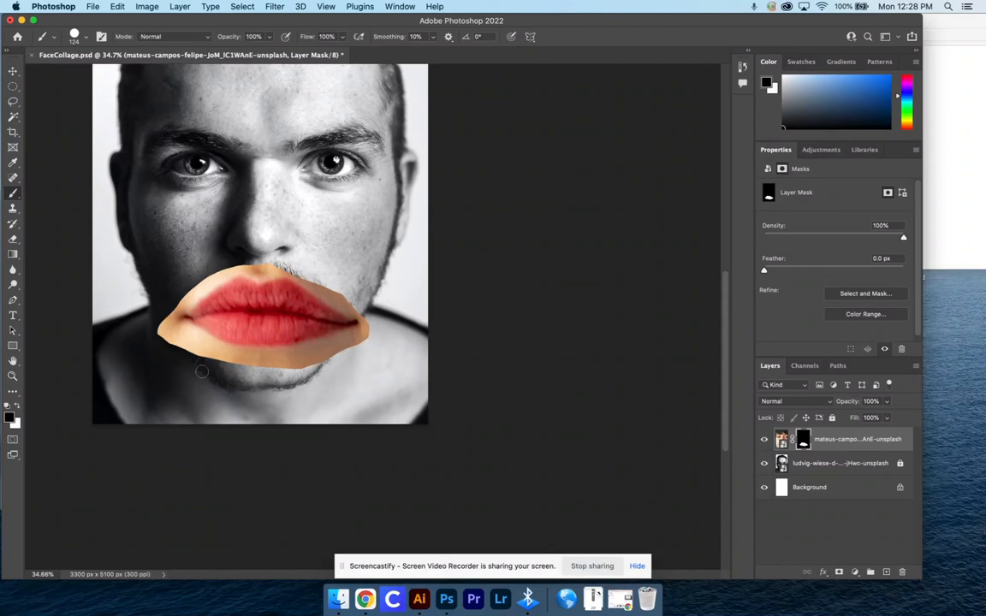
key(super+minus)
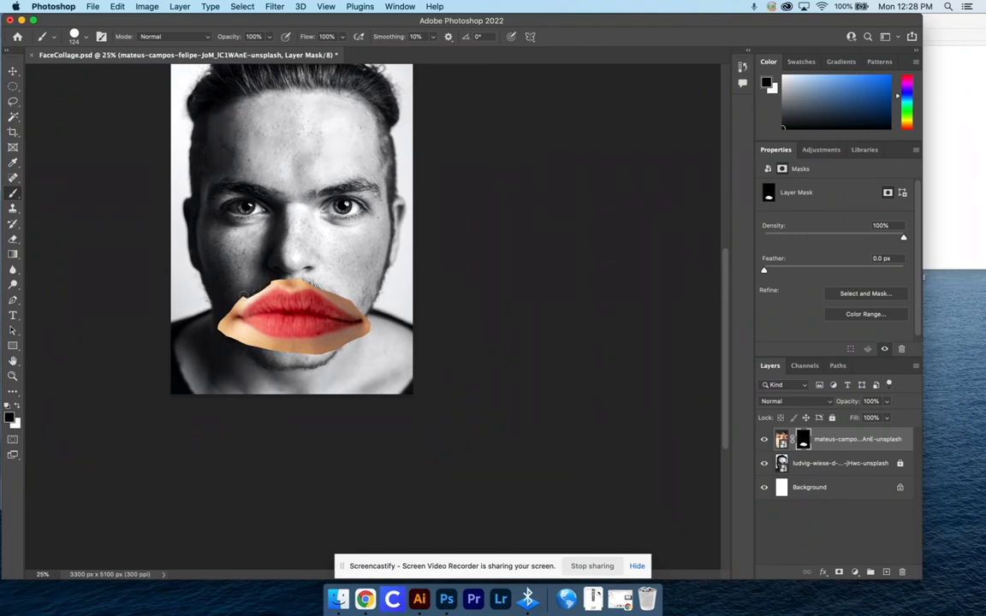
drag(214, 325, 250, 343)
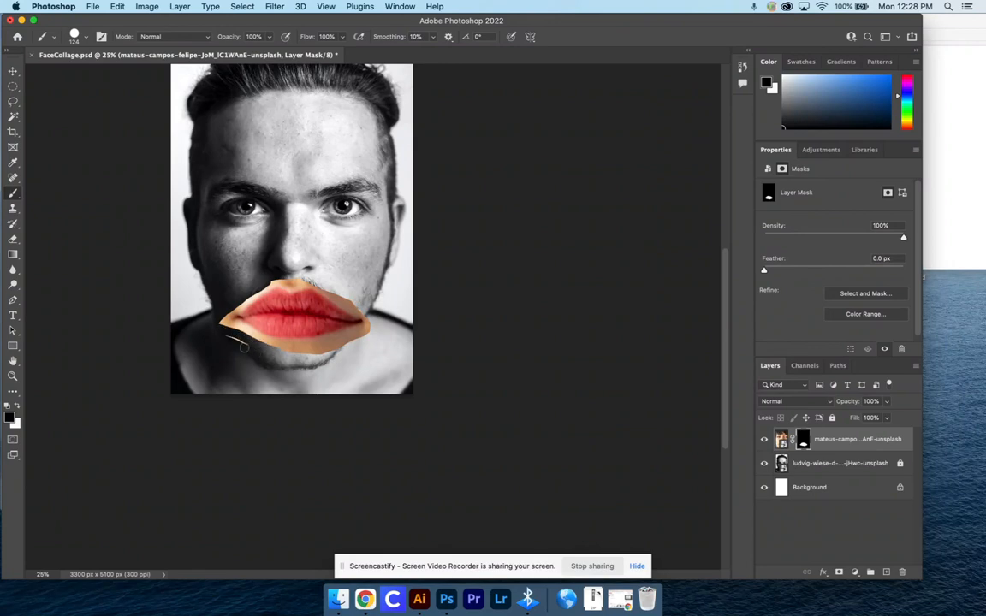